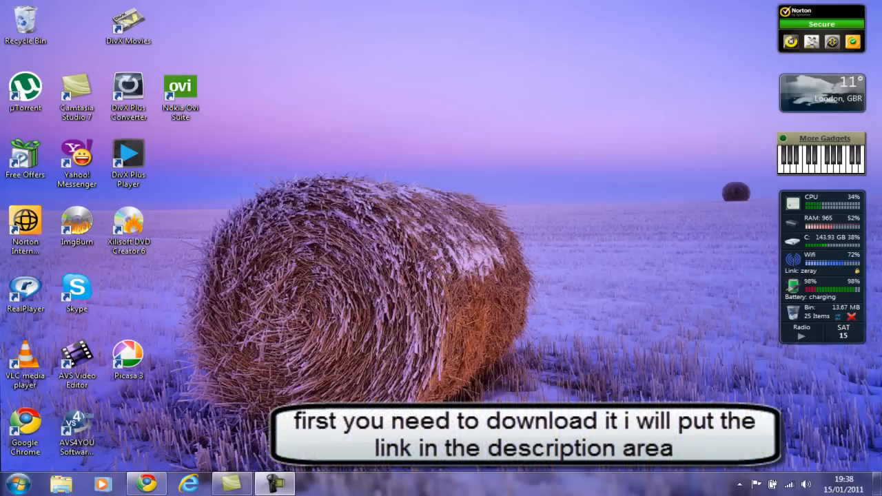
In Chrome, open Realtek's High Definition Audio Codecs software downloads and accept the download terms.
left_click(146, 483)
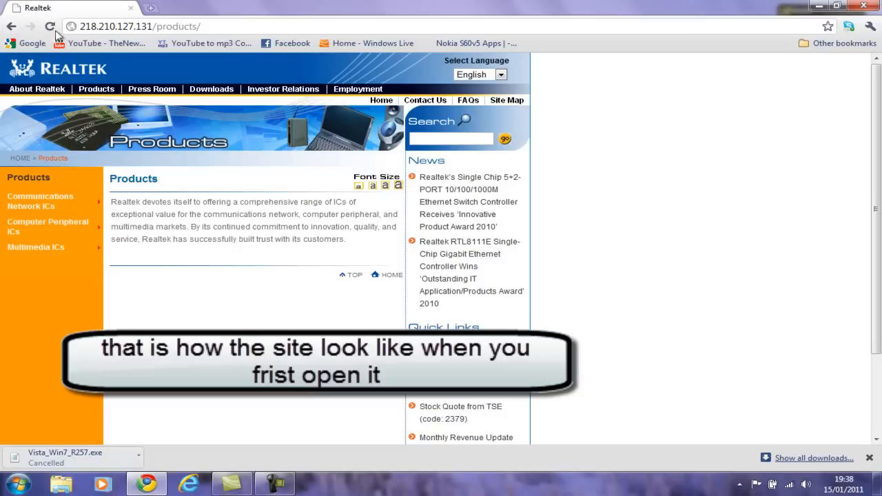
left_click(199, 94)
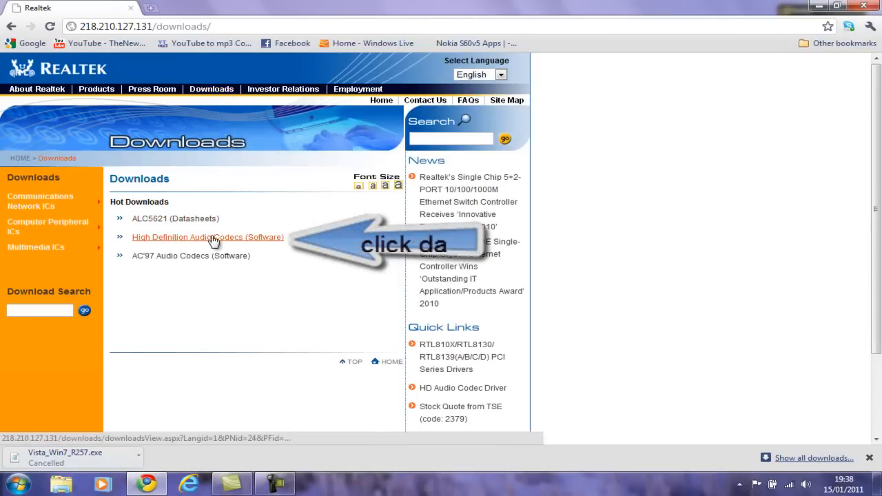
left_click(247, 237)
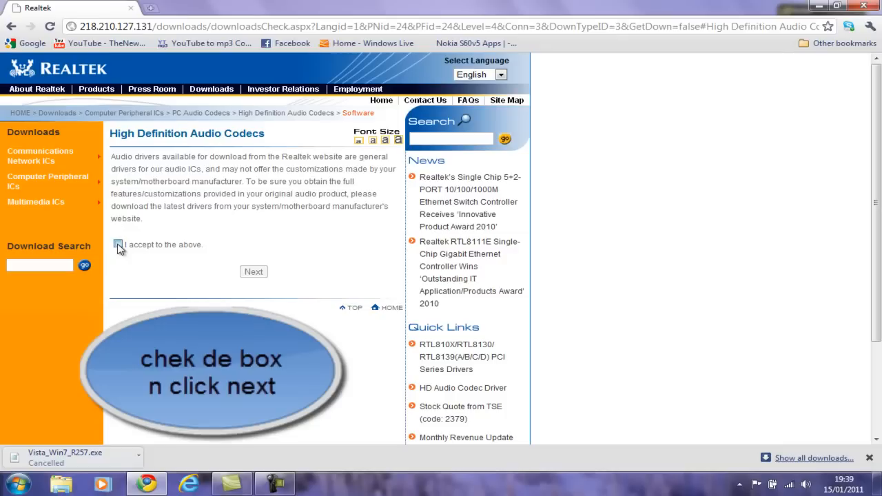
left_click(118, 244)
left_click(253, 273)
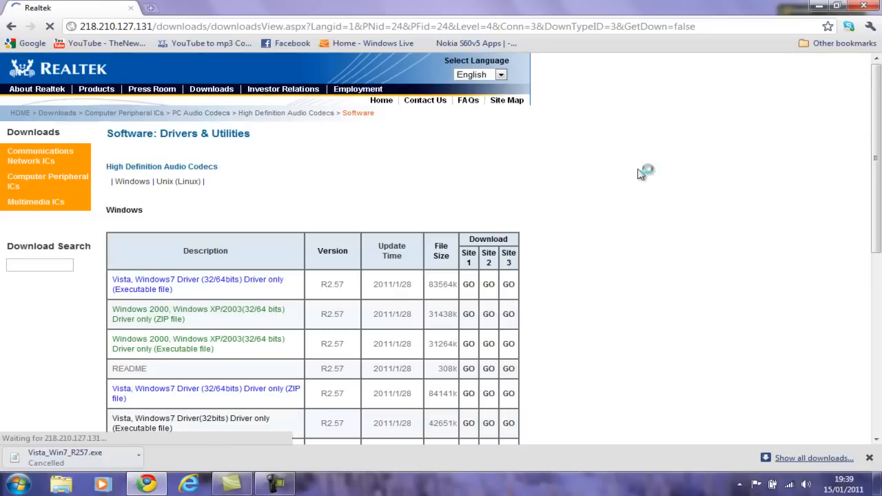
Download the Vista, Windows7 Driver (32/64bits) executable file from Site 2 and keep the file despite the safety prompt.
scroll(851, 277, "down", 6)
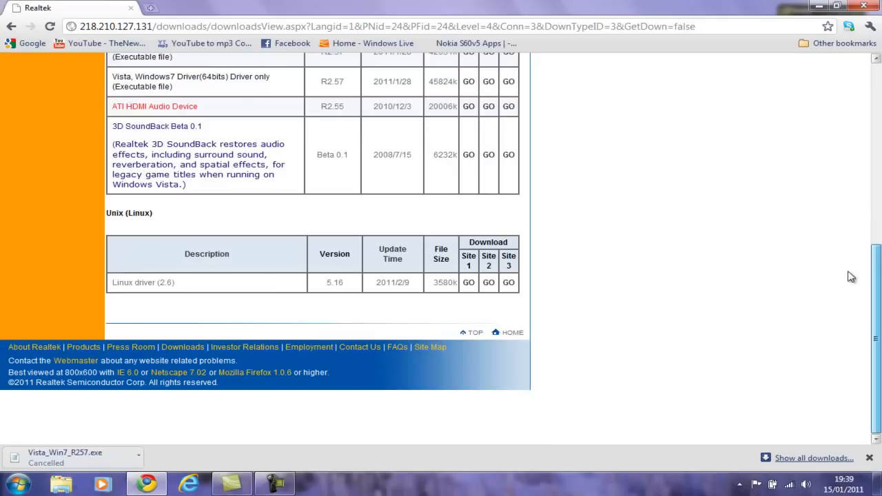
scroll(851, 277, "up", 6)
scroll(844, 113, "down", 1)
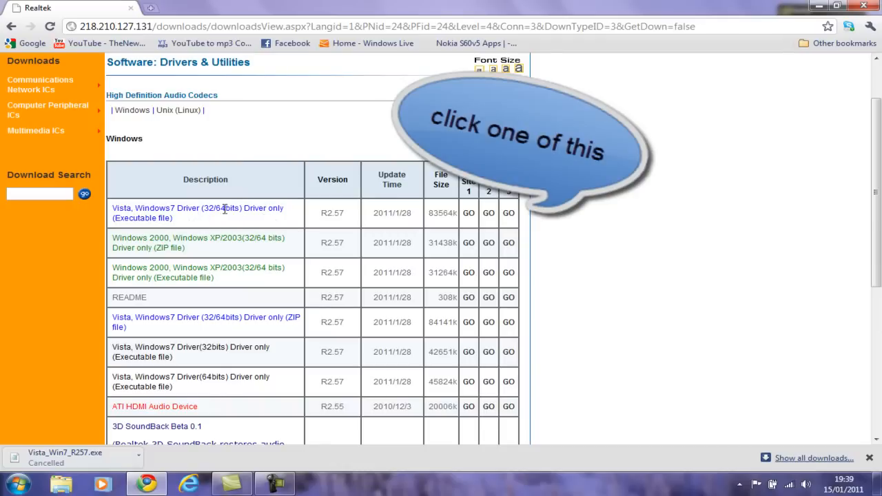
left_click(489, 214)
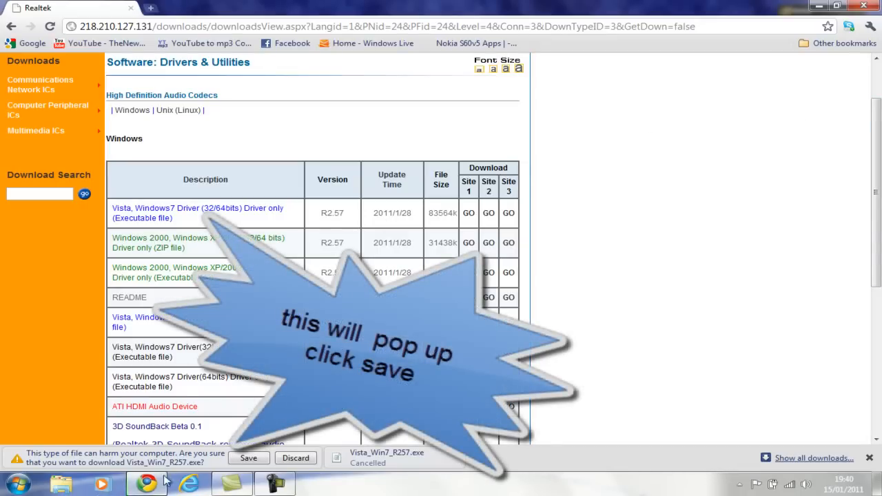
left_click(252, 458)
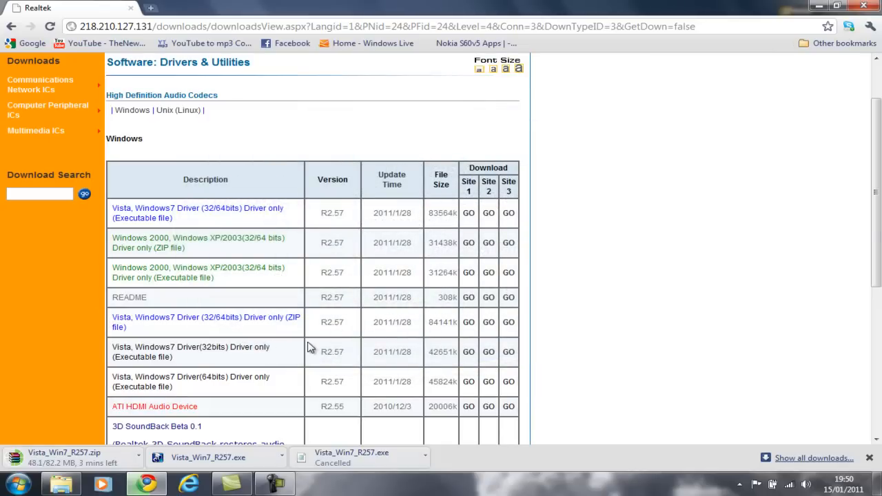
Switch to Windows Explorer and run the Vista_Win7_R257 application from the Downloads folder.
left_click(827, 5)
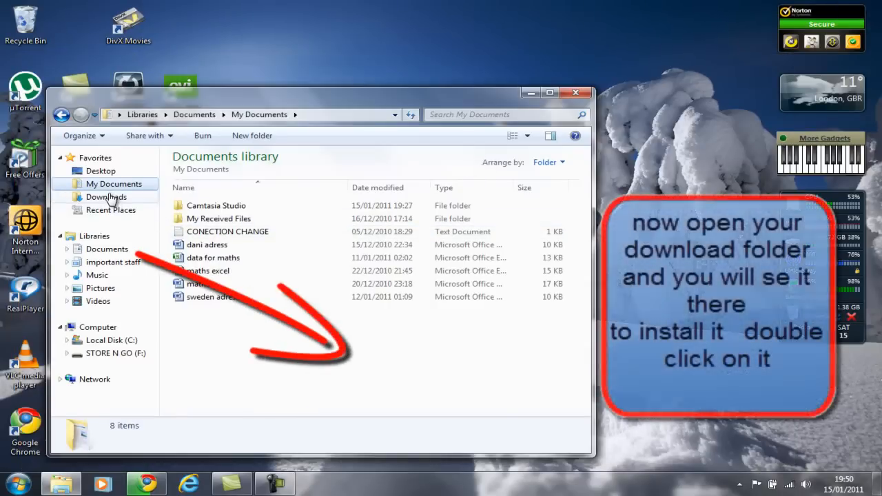
left_click(108, 197)
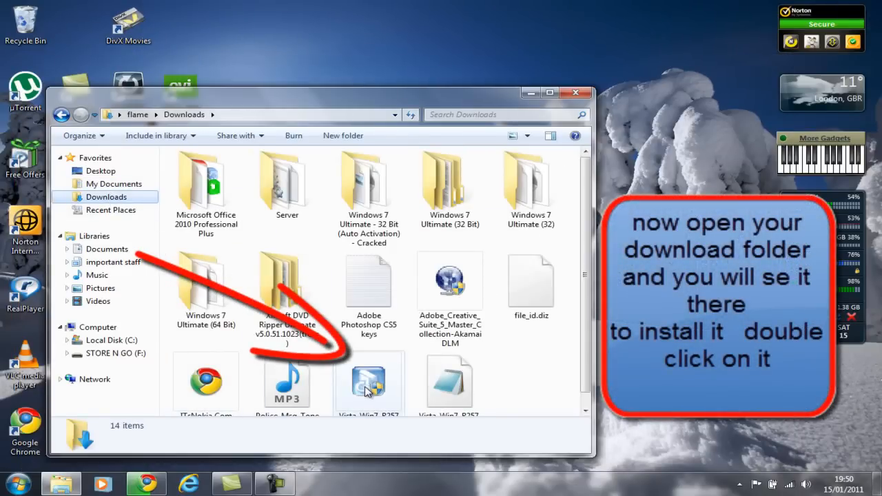
left_click(585, 411)
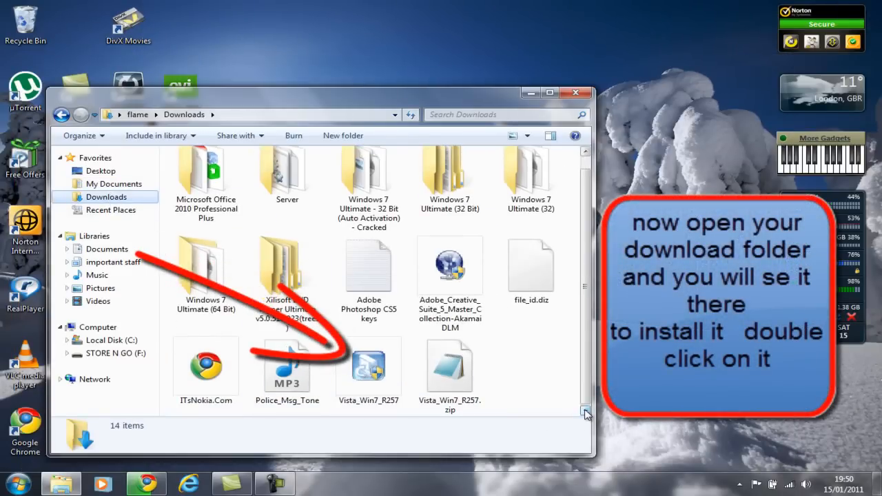
double_click(370, 372)
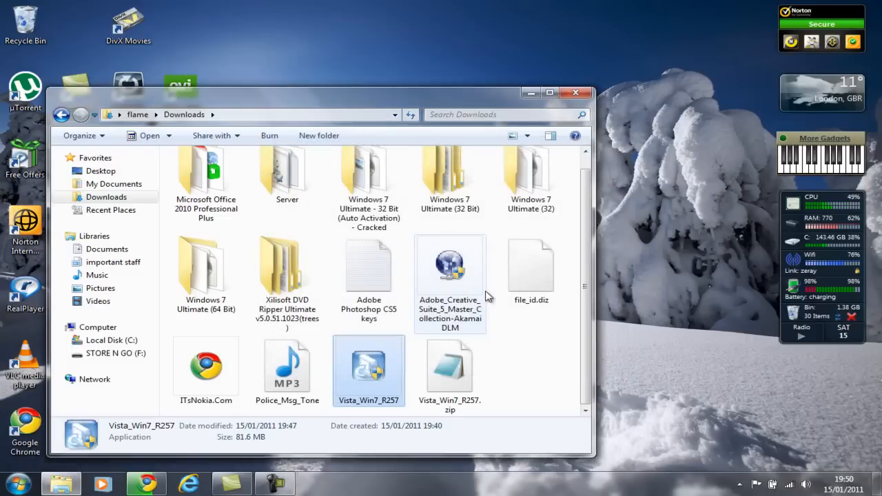
Install Realtek High Definition Audio Driver R2.57 through its setup wizard.
left_click(531, 91)
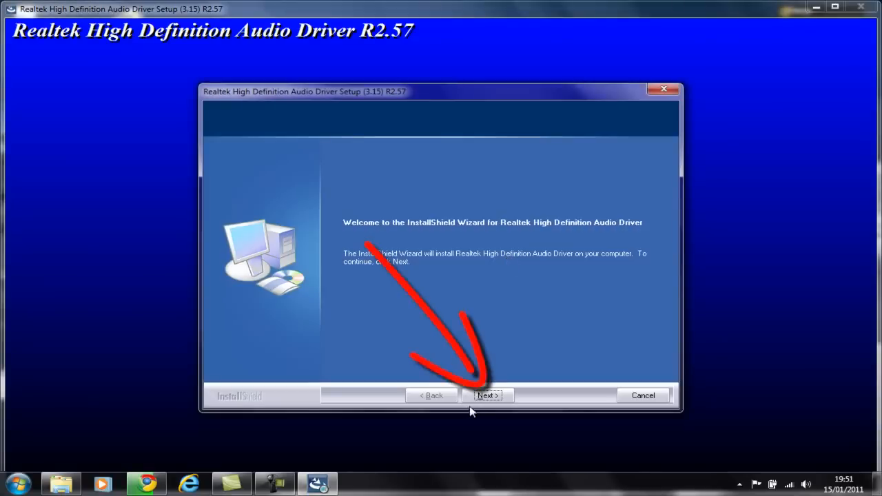
left_click(486, 395)
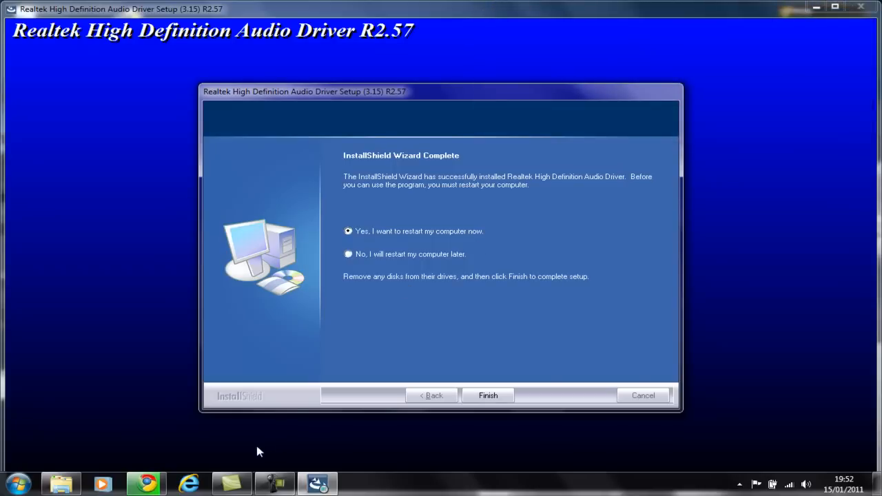
left_click(273, 485)
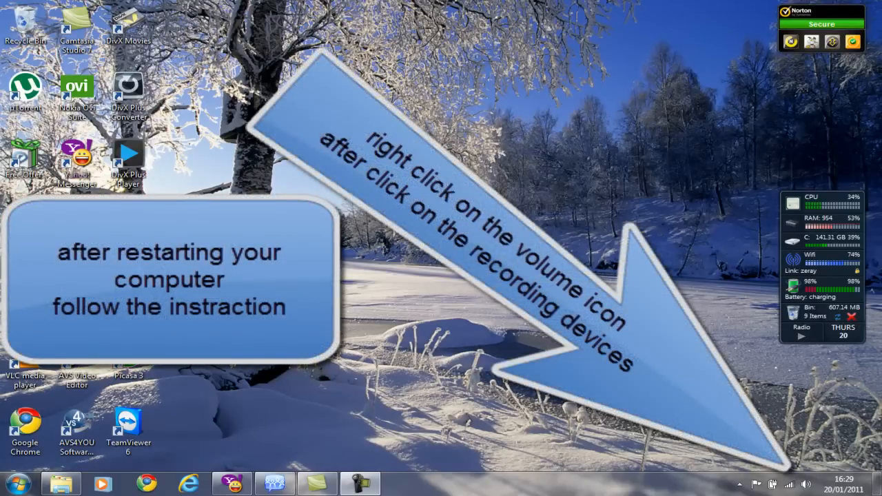
Open the Windows recording devices list and show both disconnected and disabled devices in it.
right_click(806, 486)
left_click(791, 439)
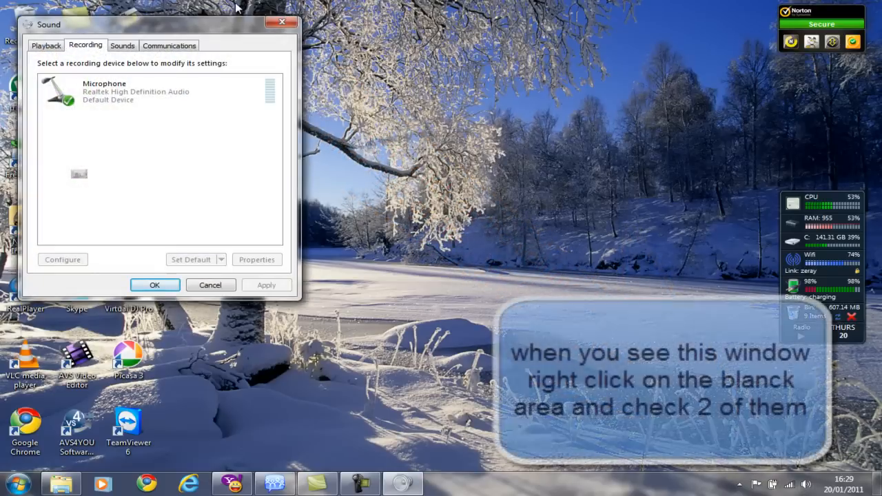
left_click_drag(228, 22, 425, 56)
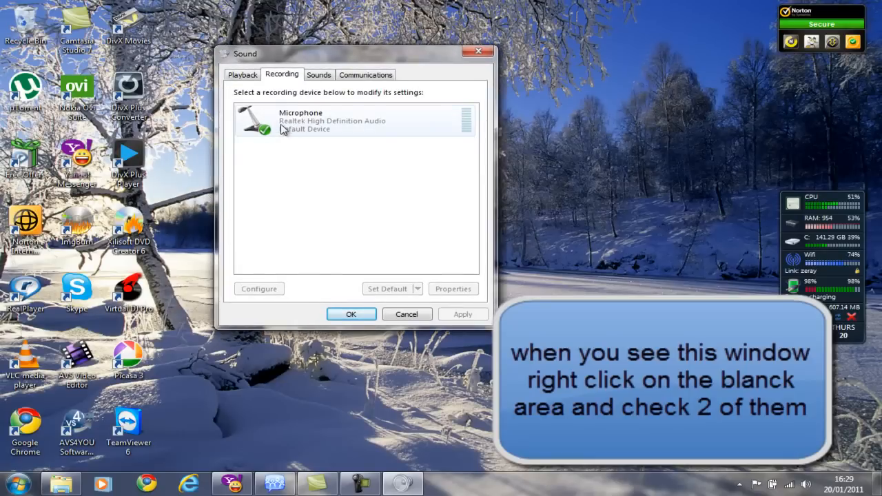
right_click(319, 251)
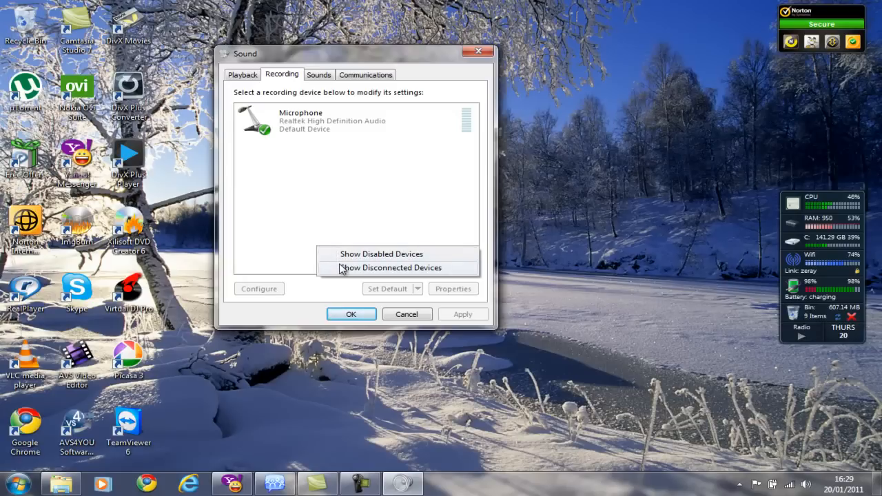
left_click(340, 267)
right_click(341, 171)
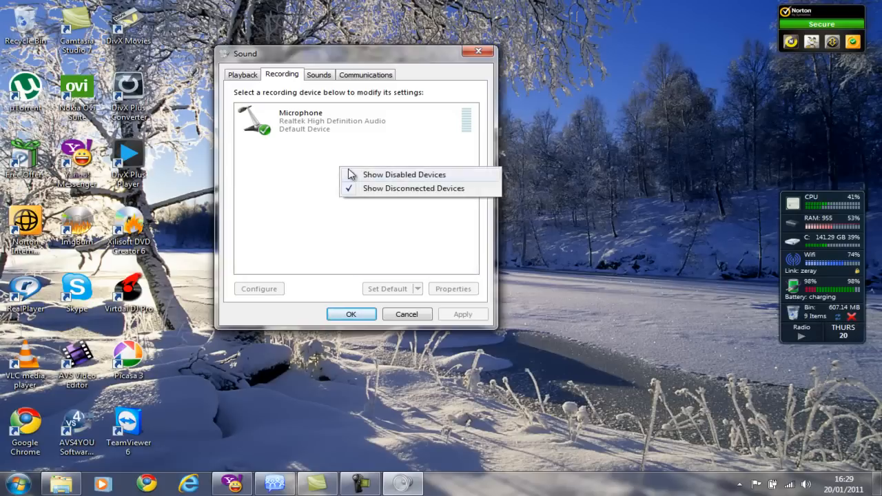
left_click(356, 173)
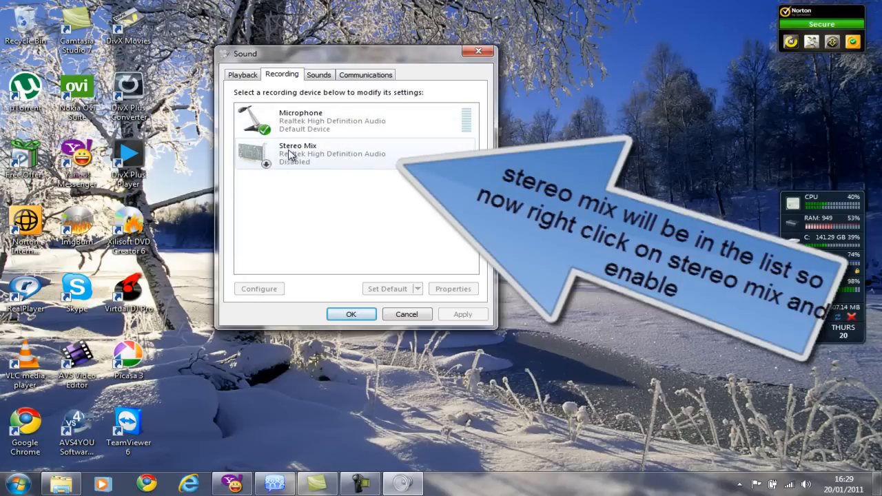
Enable the Stereo Mix recording device and check its available options.
right_click(290, 154)
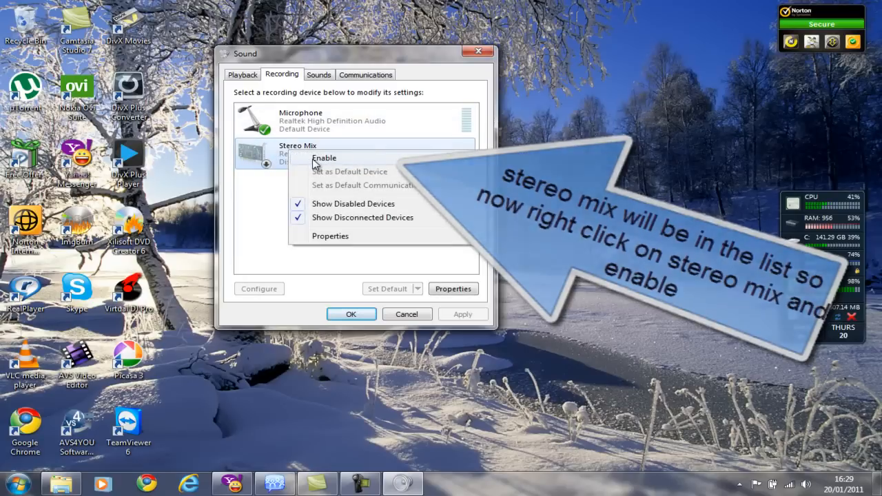
left_click(318, 159)
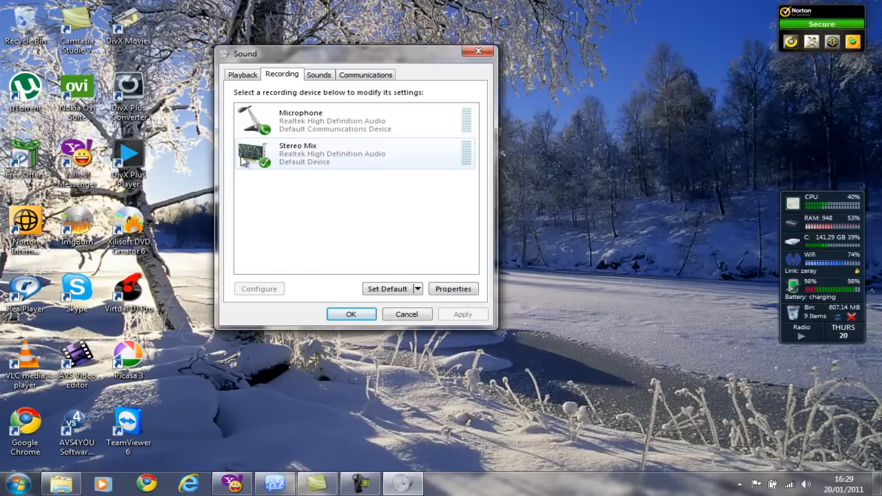
right_click(313, 152)
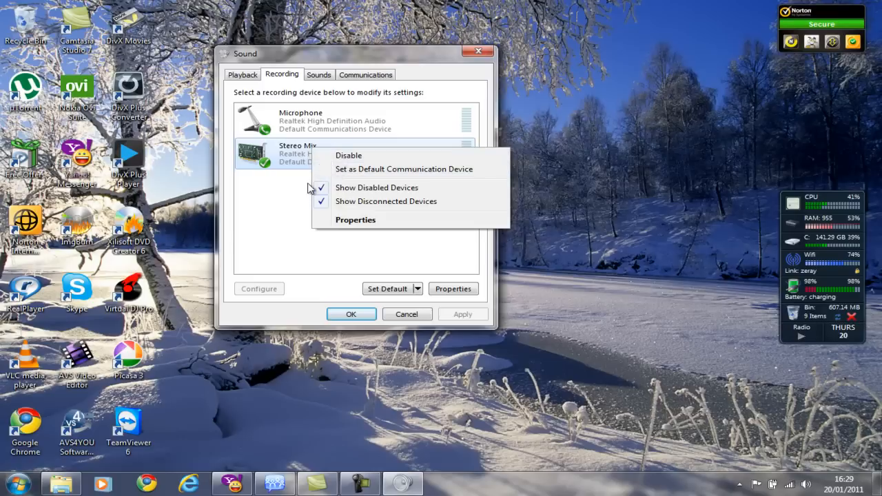
left_click(288, 228)
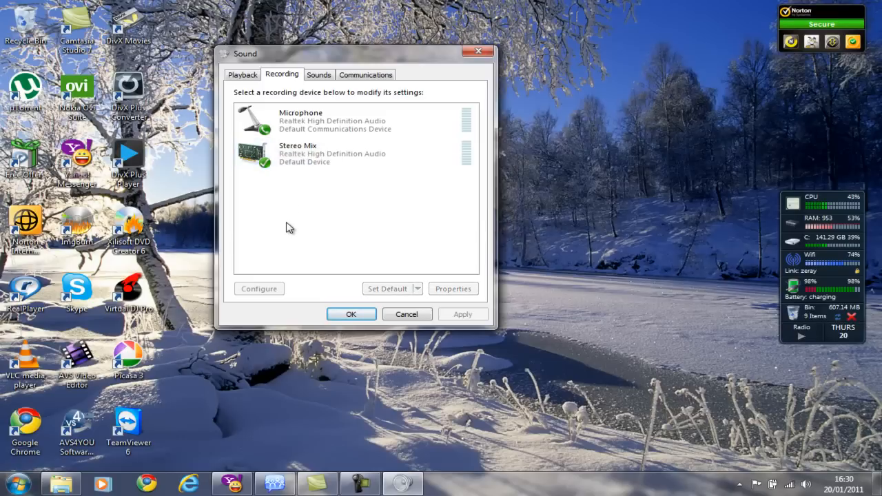
Examine the audio output and microphone levels in the playback Speakers' properties, and close the Sound settings.
left_click(234, 77)
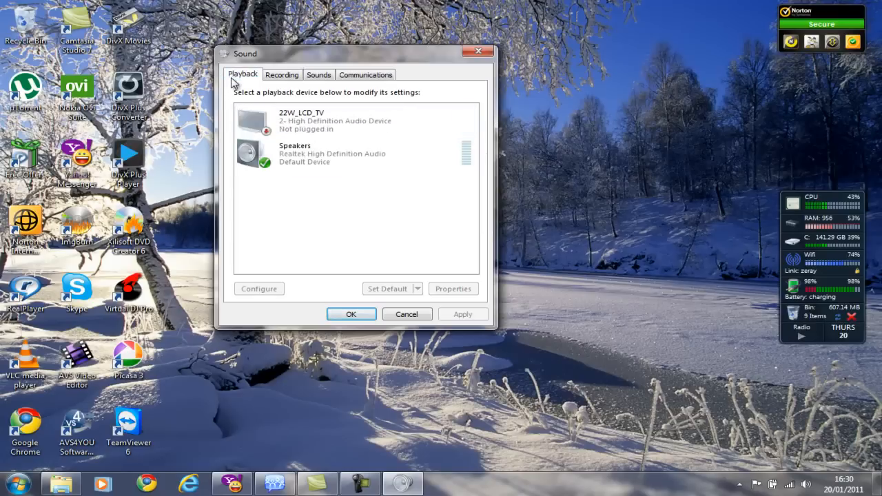
left_click(269, 161)
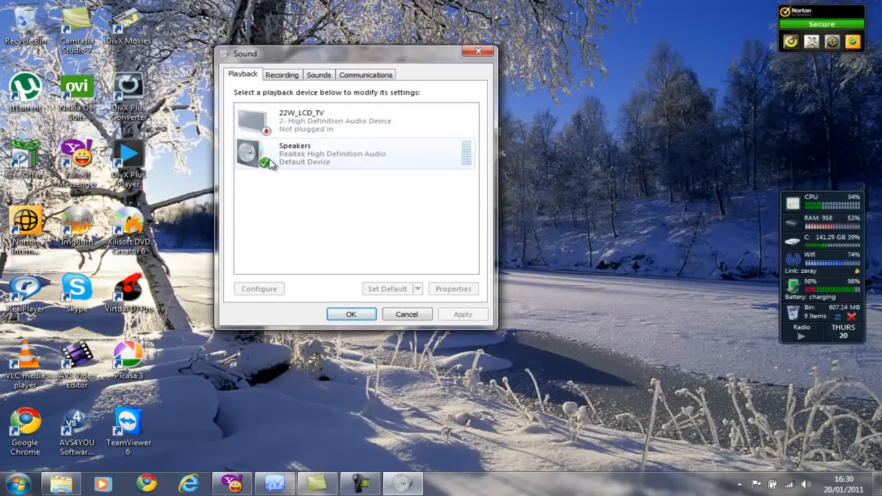
right_click(270, 160)
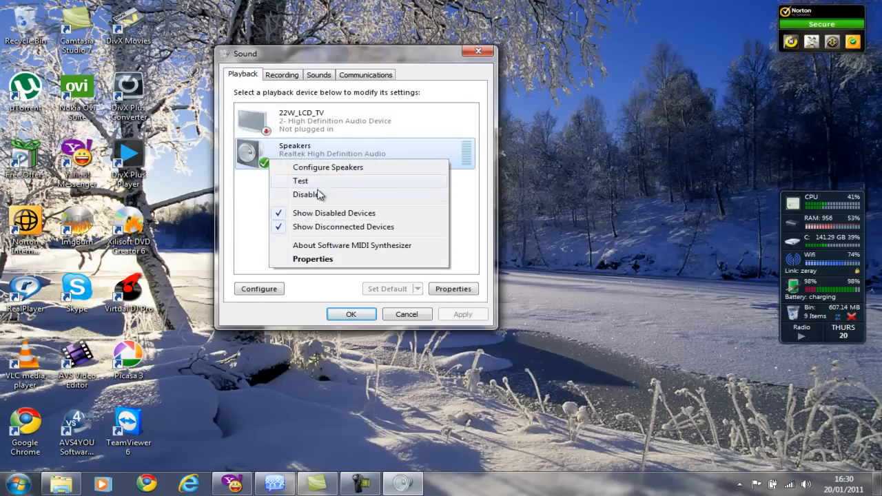
left_click(308, 259)
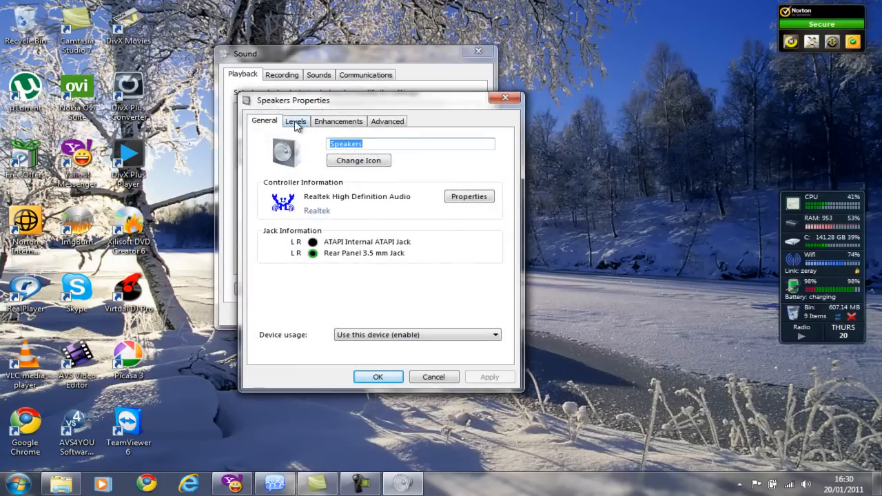
left_click(296, 122)
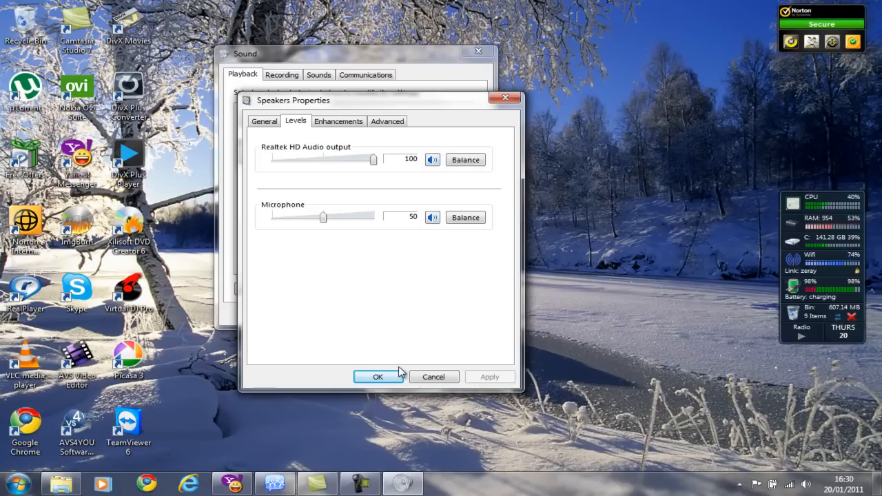
left_click(378, 377)
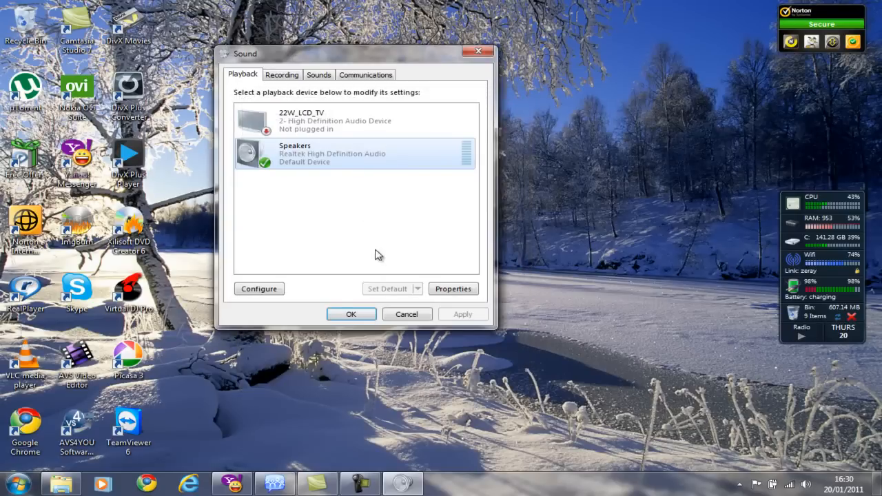
left_click(351, 314)
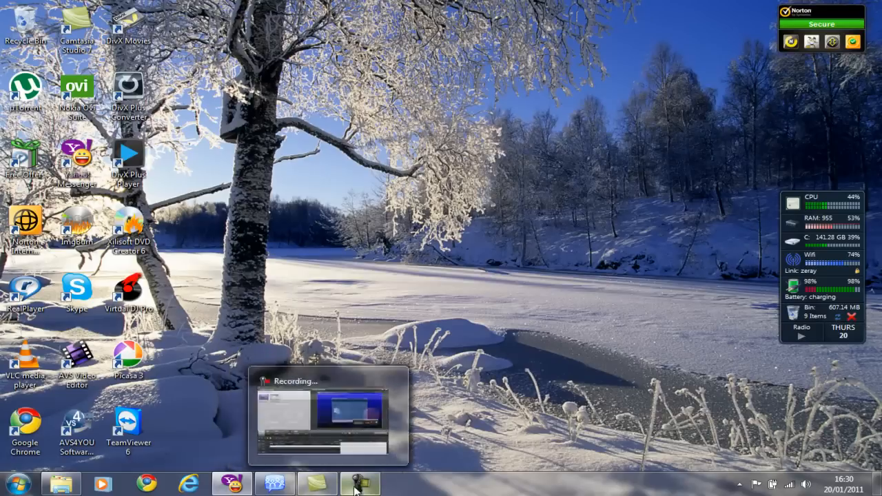
left_click(387, 446)
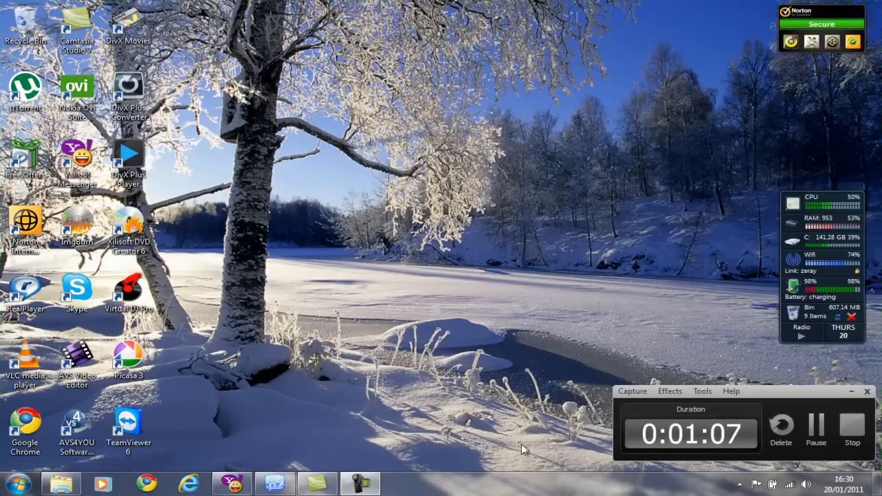